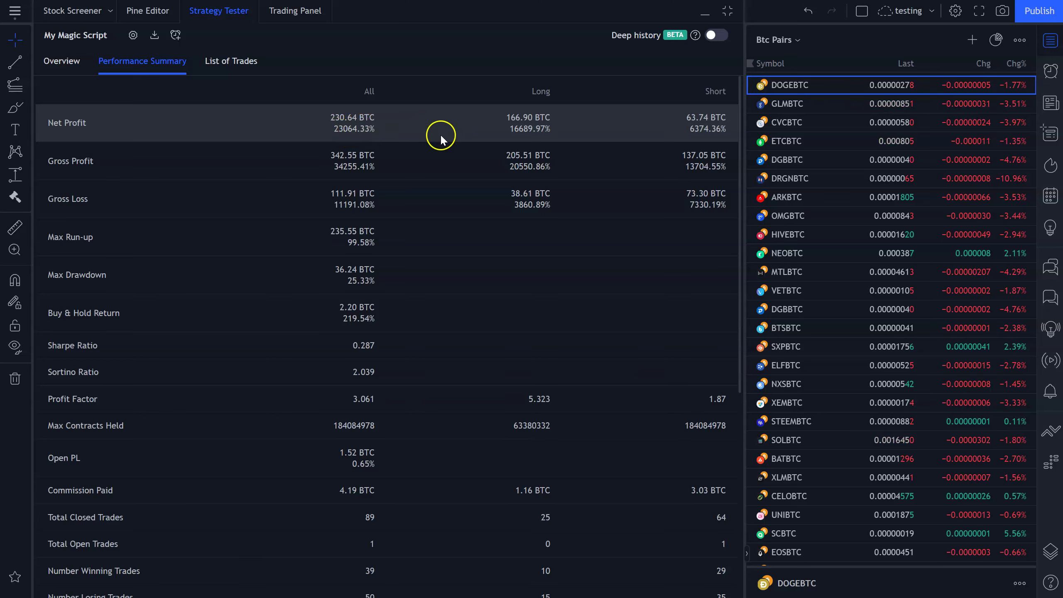
# - Review the strategy's performance summary for GLMBTC, CVCBTC, ETCBTC, the first DGBBTC entry, DRGNBTC and ARKBTC in the watchlist
pyautogui.click(828, 104)
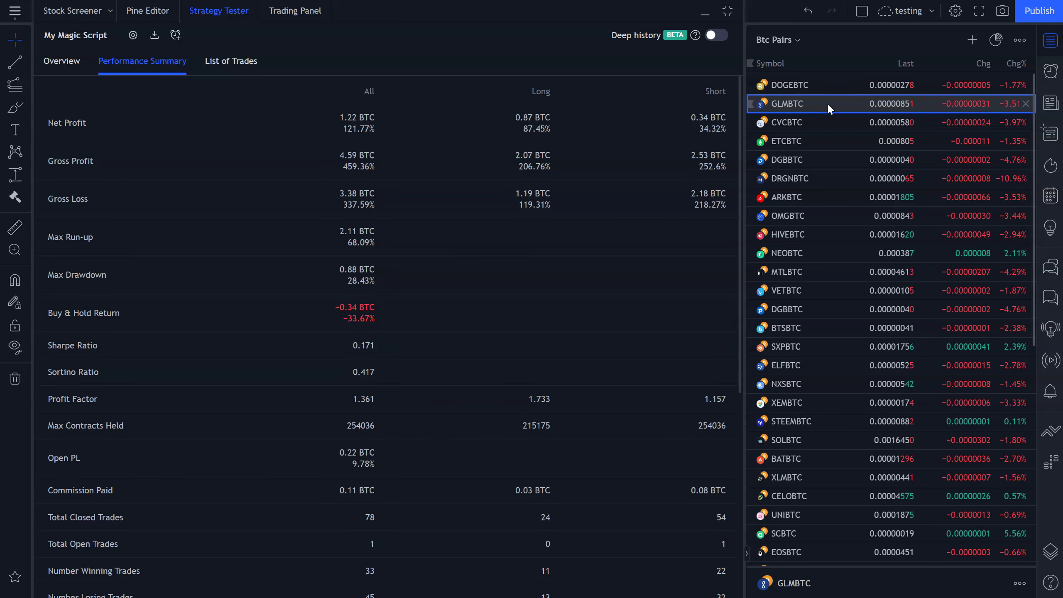
pyautogui.click(825, 121)
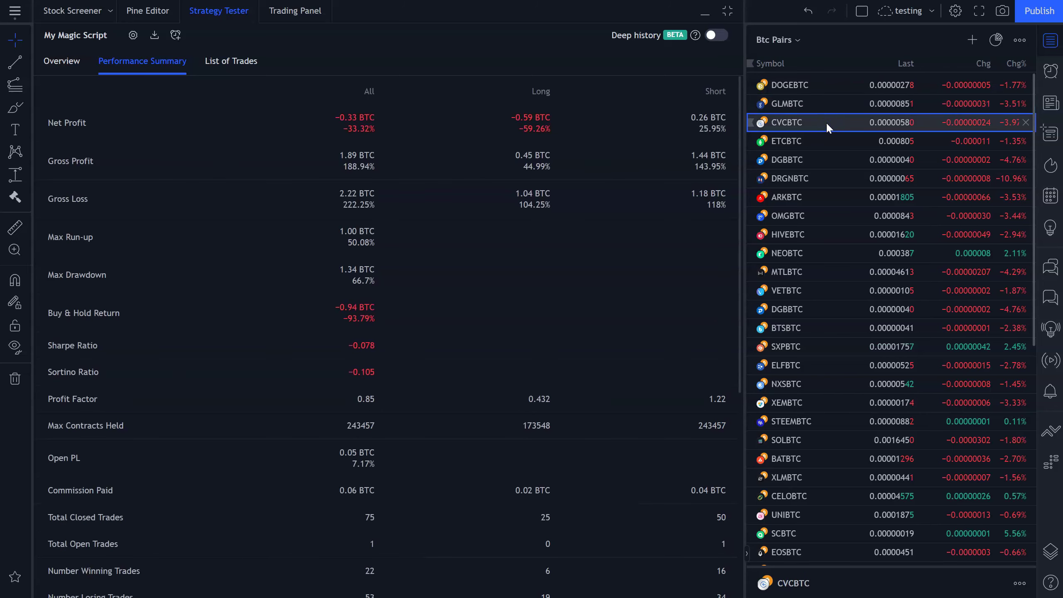
pyautogui.click(825, 142)
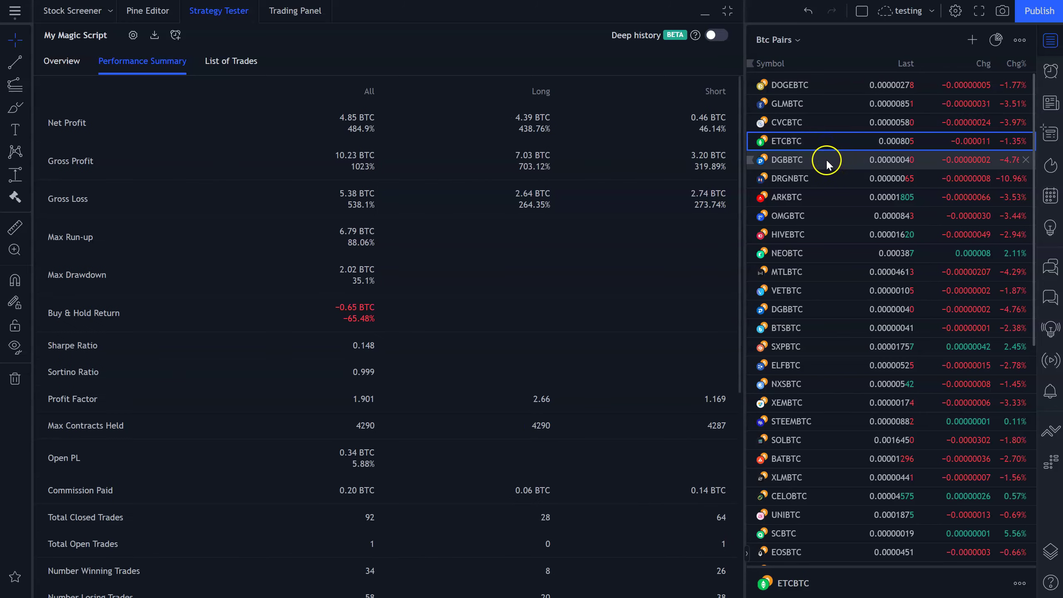
pyautogui.click(826, 159)
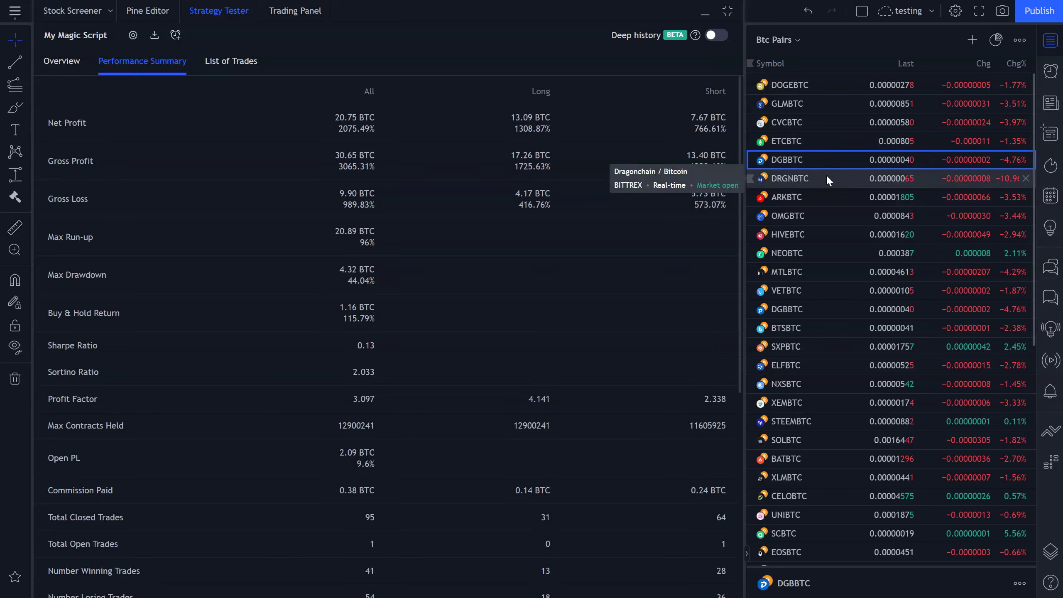
pyautogui.click(826, 178)
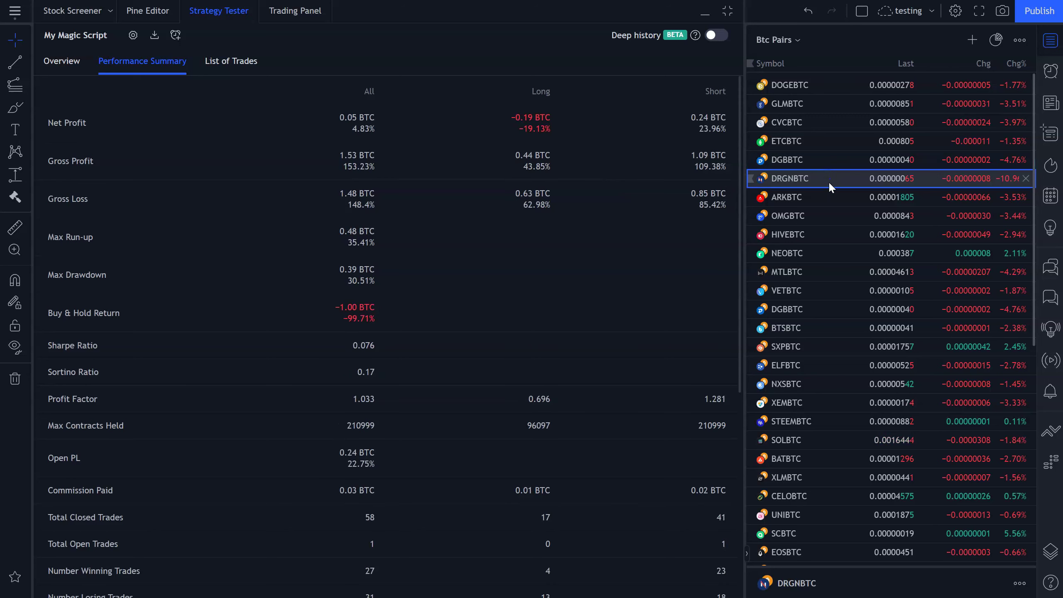
pyautogui.click(826, 197)
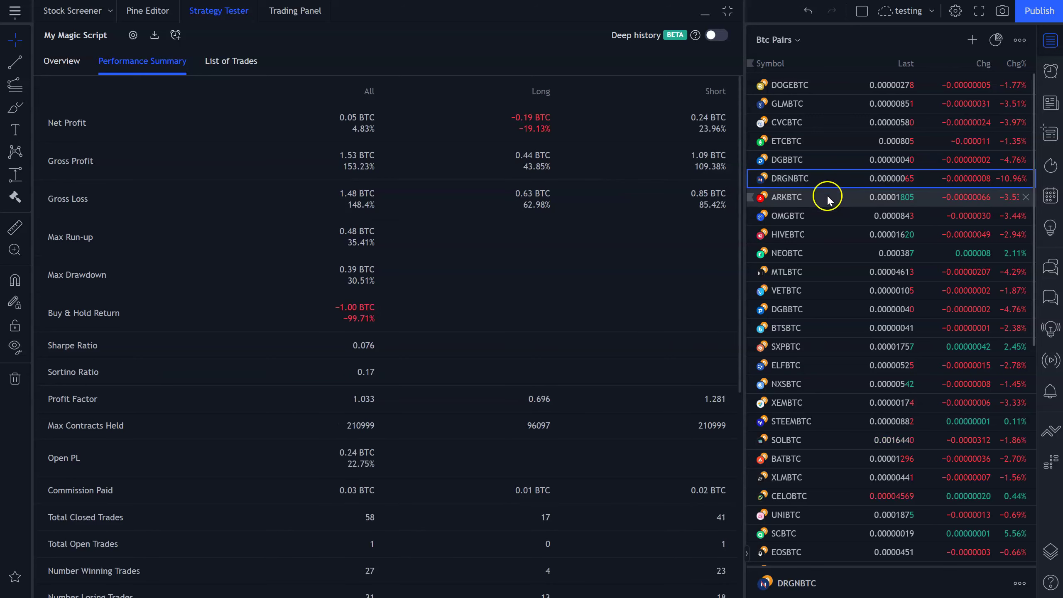
# - Review the strategy's performance summary for OMGBTC, HIVEBTC, NEOBTC, MTLBTC, VETBTC and the Binance DGBBTC pair
pyautogui.click(823, 217)
pyautogui.click(819, 239)
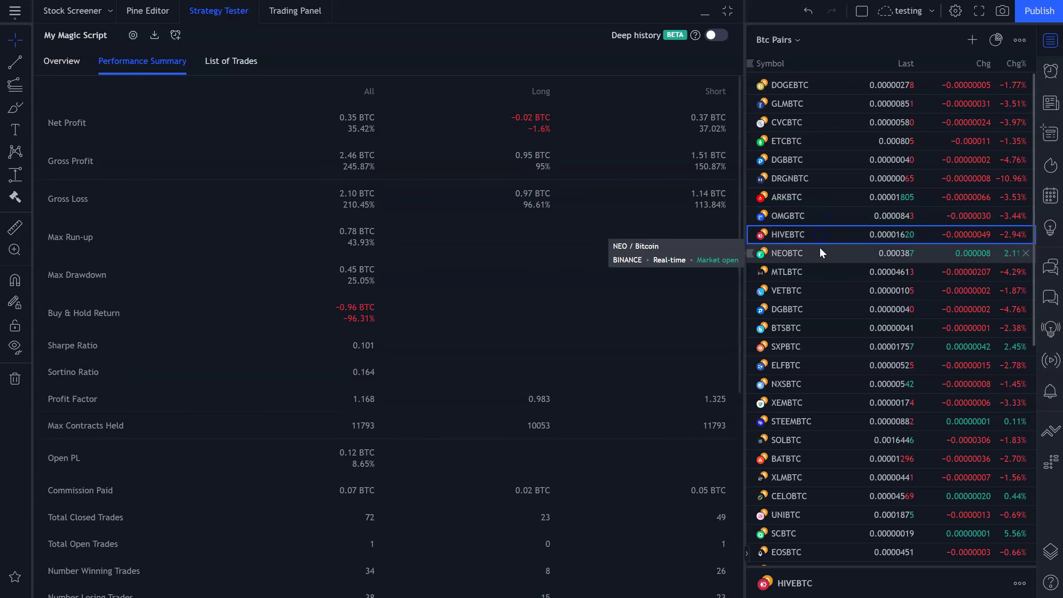
pyautogui.click(822, 250)
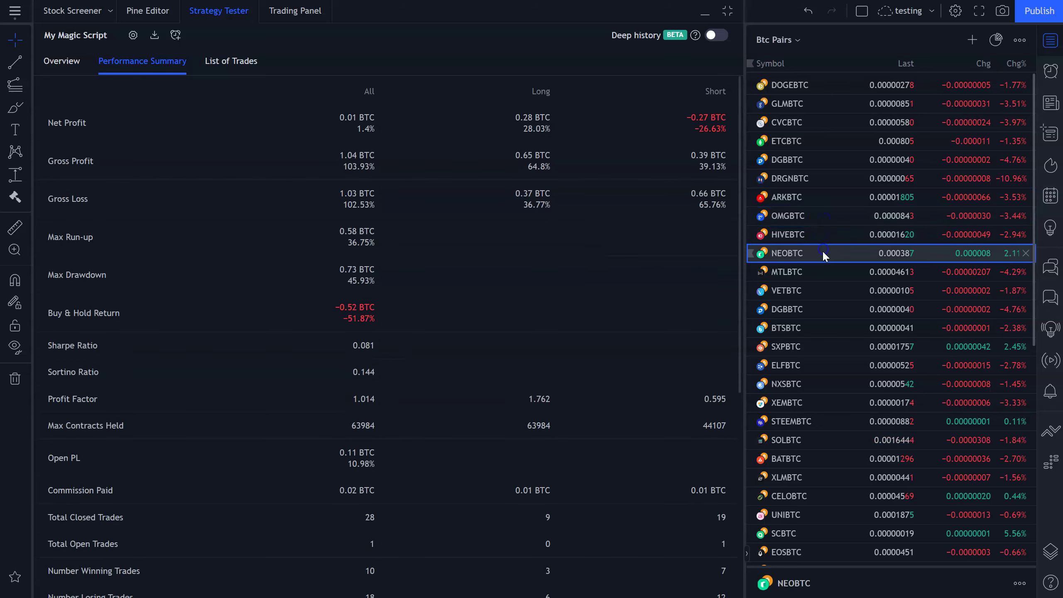
pyautogui.click(822, 273)
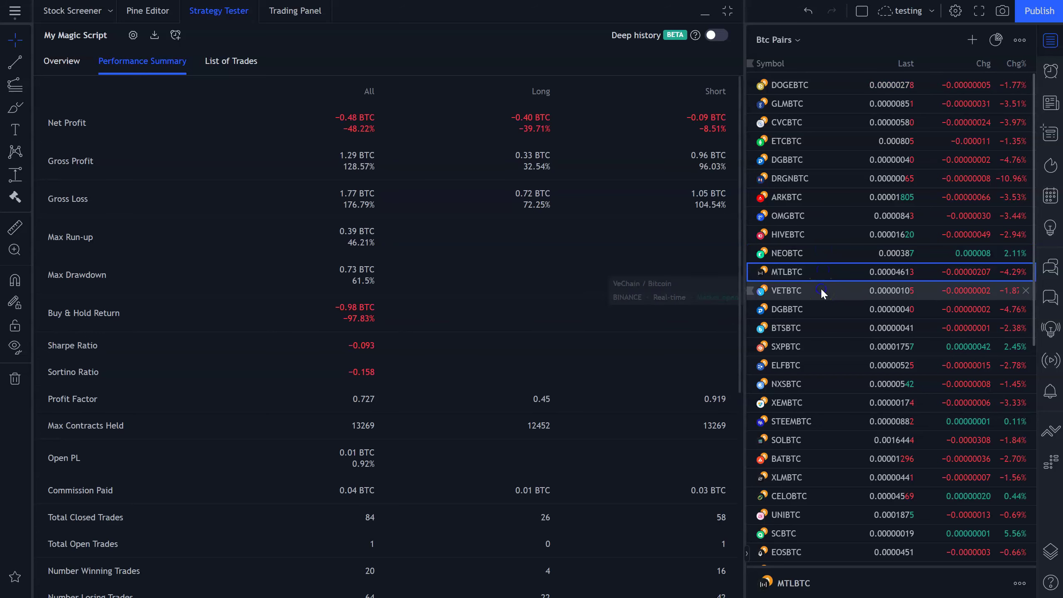
pyautogui.click(820, 289)
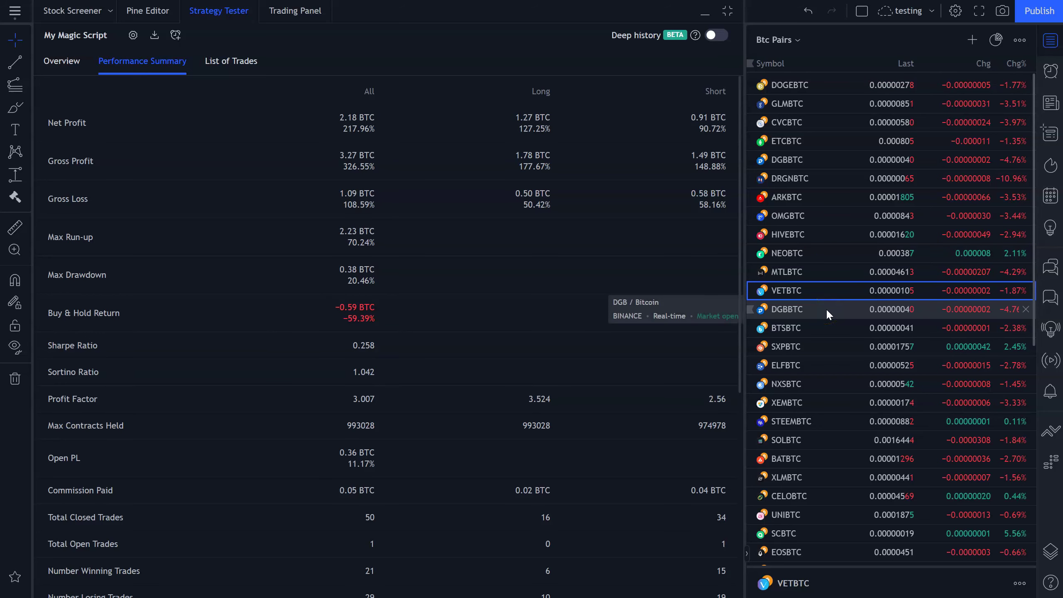
pyautogui.click(826, 308)
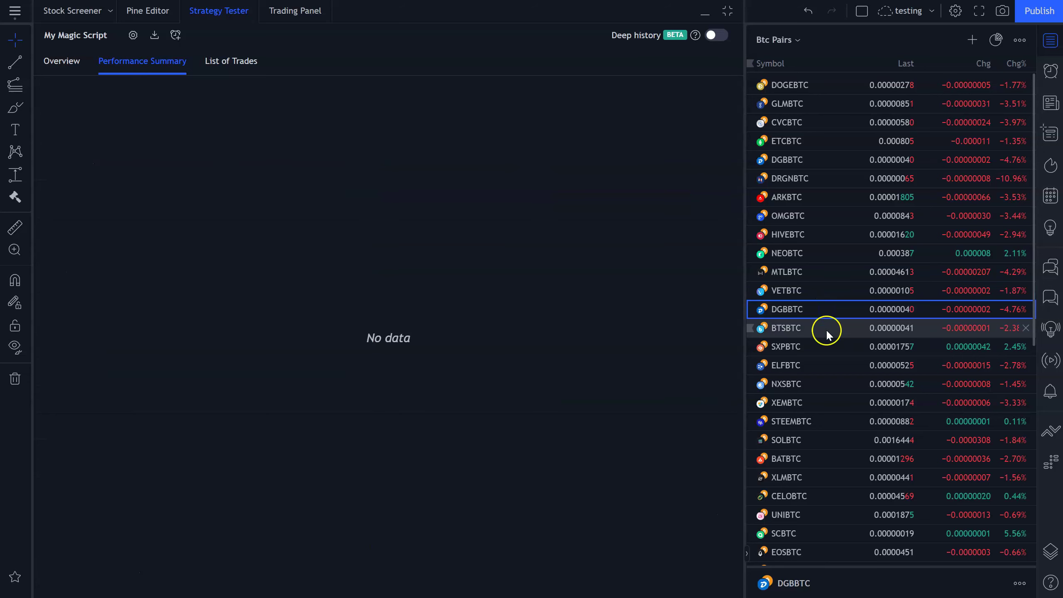
# - Remove the duplicate Binance DGBBTC pair from the Btc Pairs watchlist and load the performance summary for BTSBTC
pyautogui.click(799, 310)
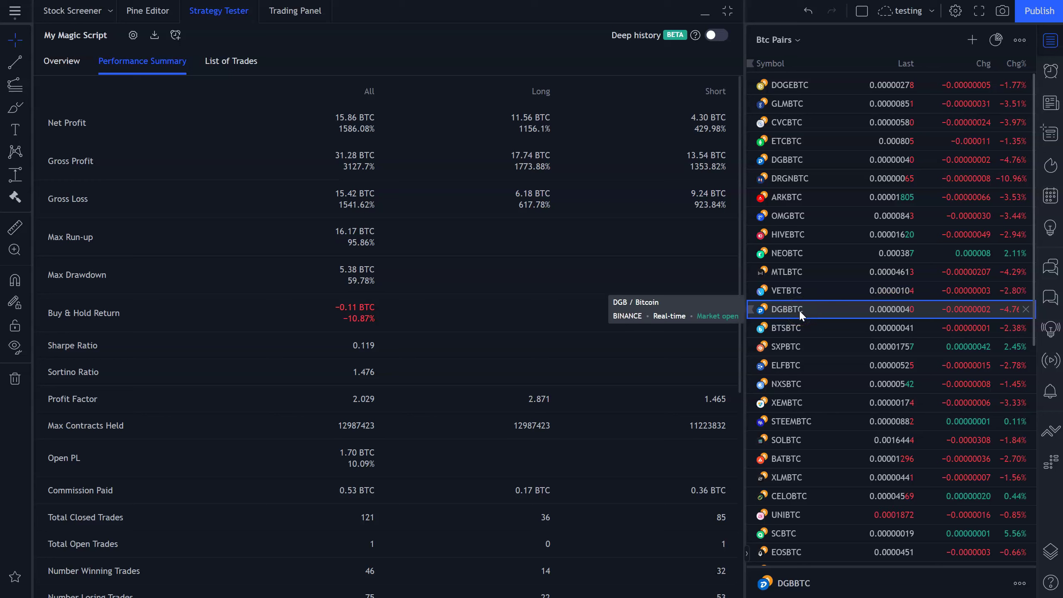
pyautogui.moveTo(799, 309); pyautogui.dragTo(1023, 309)
pyautogui.click(1024, 309)
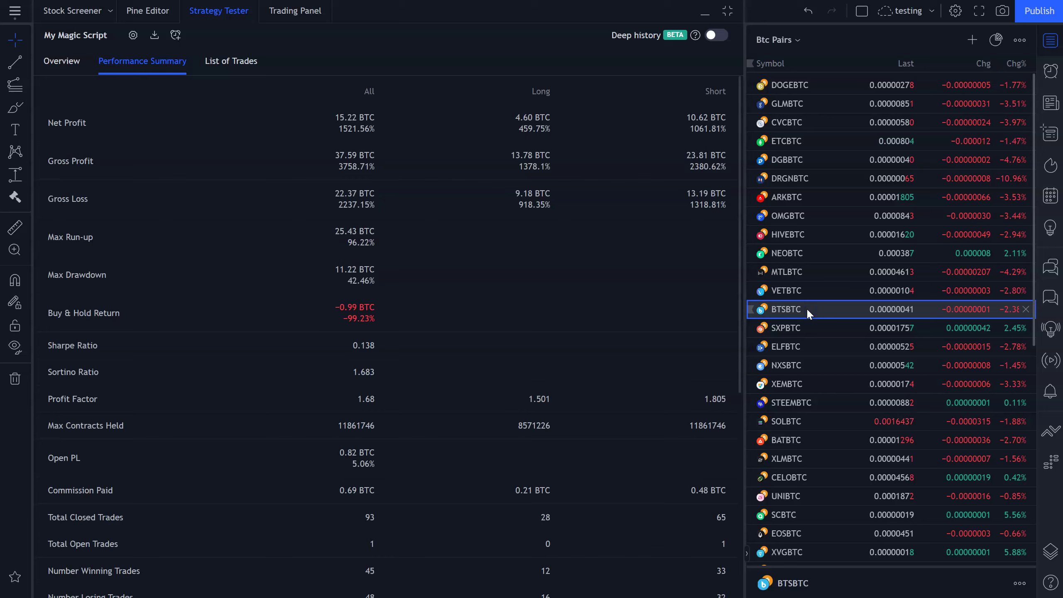
# - Review the strategy's performance summary for SXPBTC, ELFBTC, NXSBTC and XEMBTC
pyautogui.click(815, 329)
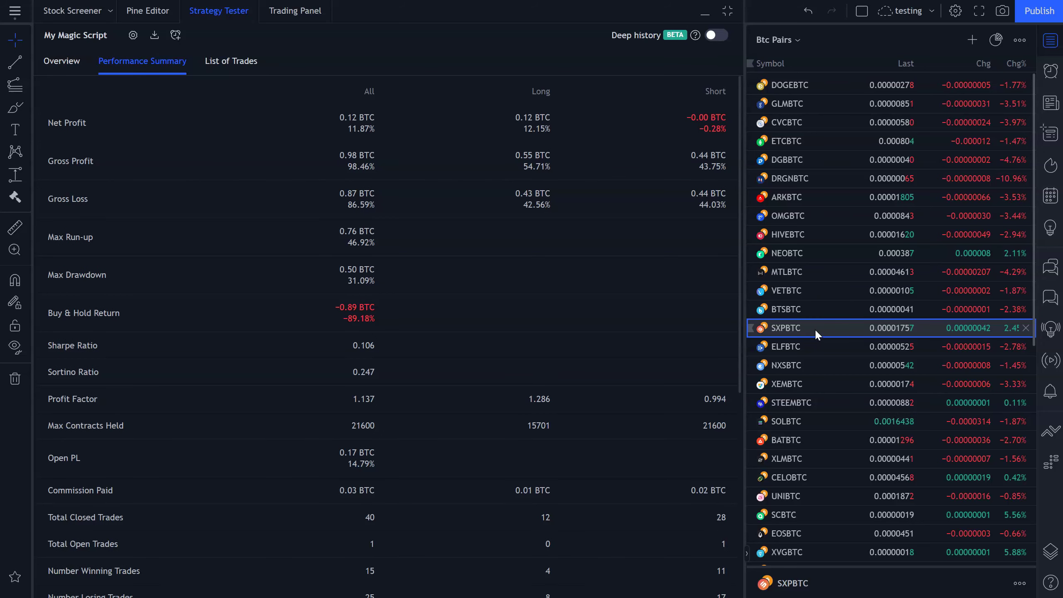
pyautogui.click(808, 341)
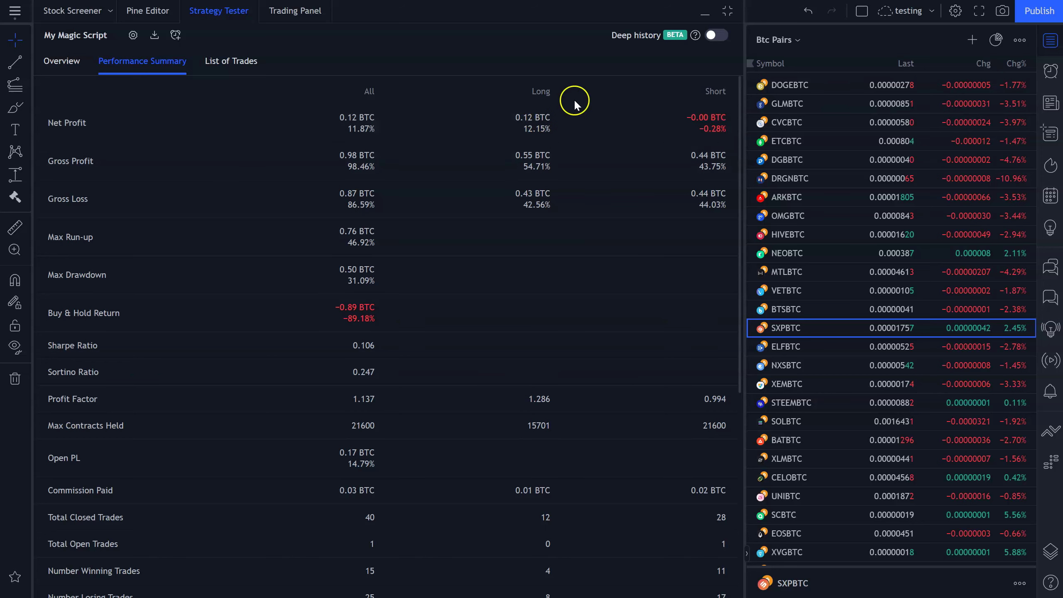
pyautogui.click(805, 346)
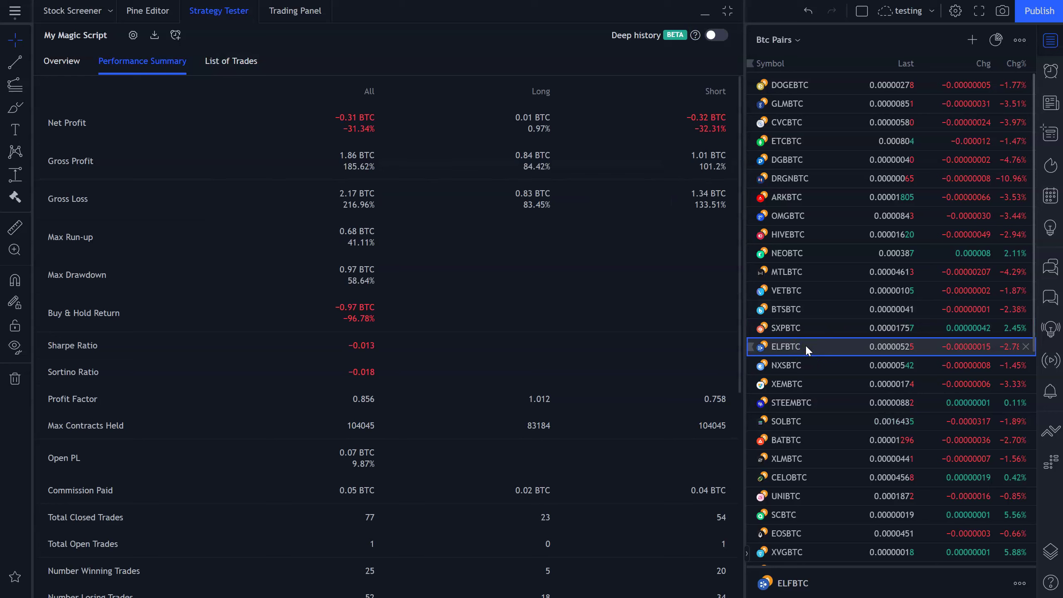
pyautogui.click(806, 364)
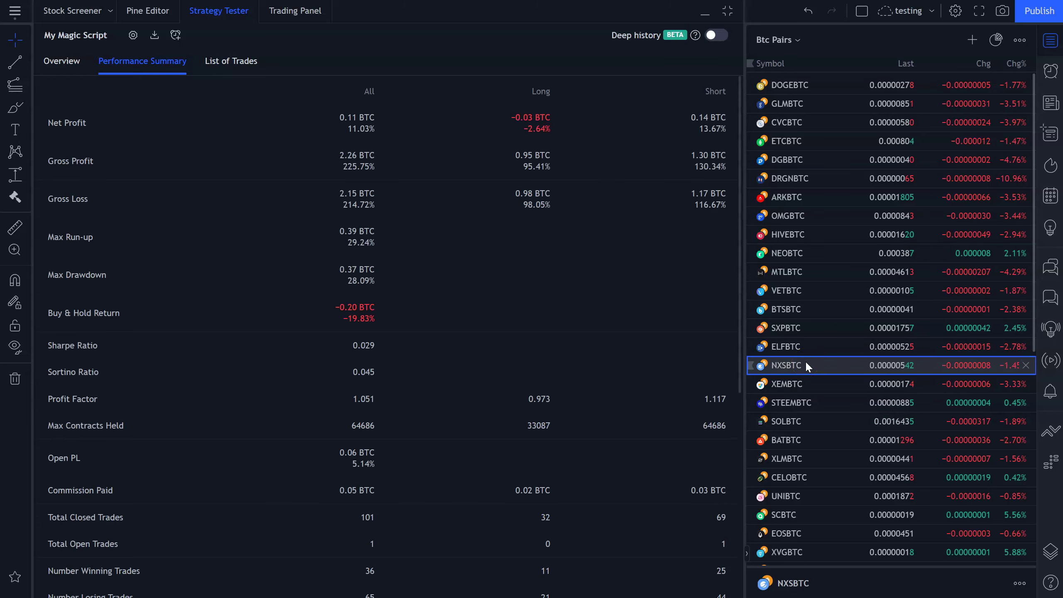
pyautogui.click(806, 384)
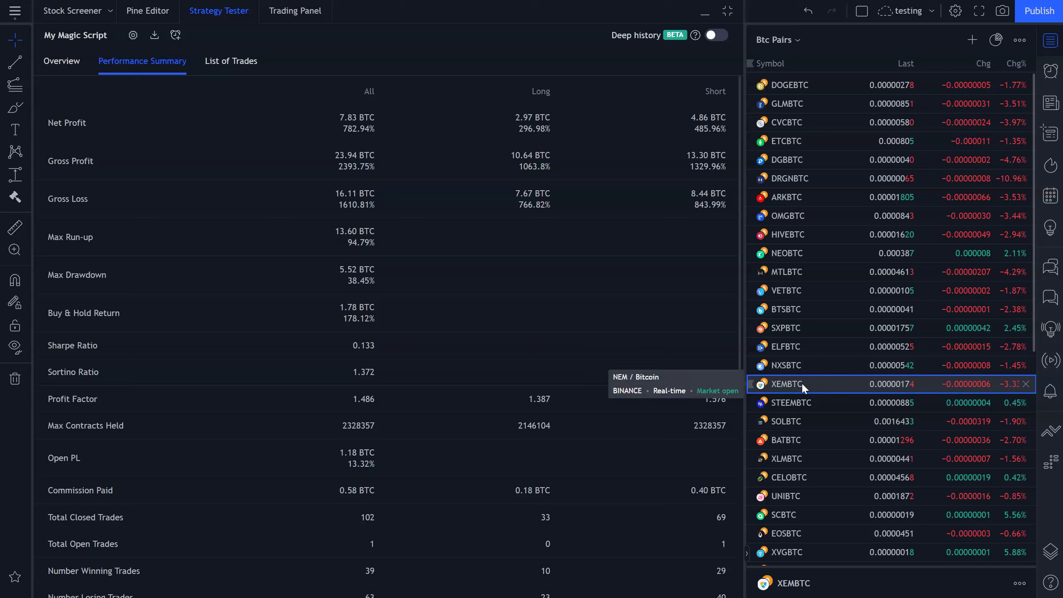
# - Review the strategy's performance summary for STEEMBTC, SOLBTC, BATBTC, XLMBTC and CELOBTC
pyautogui.click(802, 401)
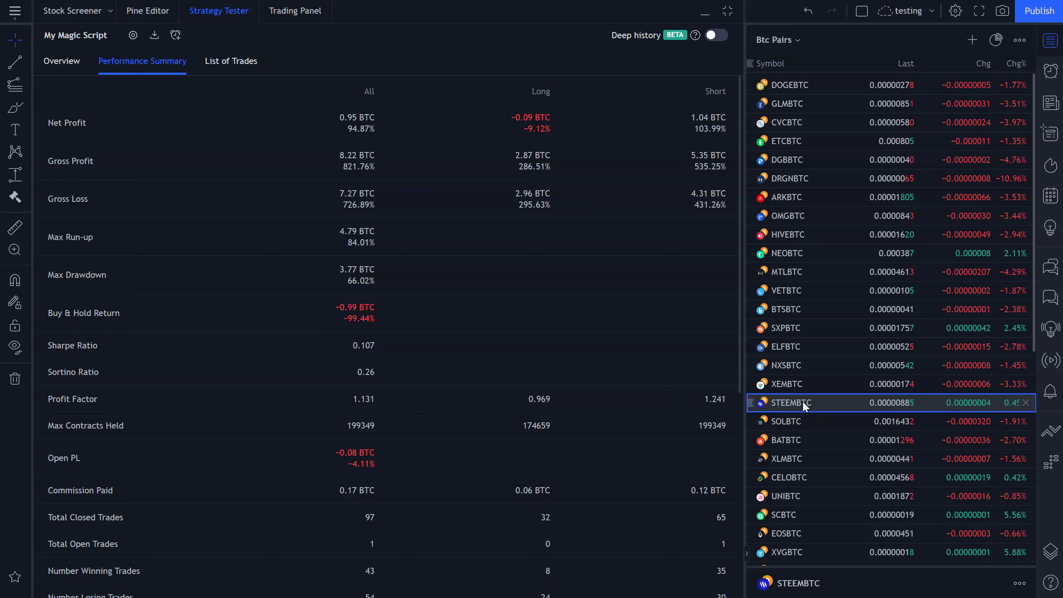
pyautogui.click(798, 418)
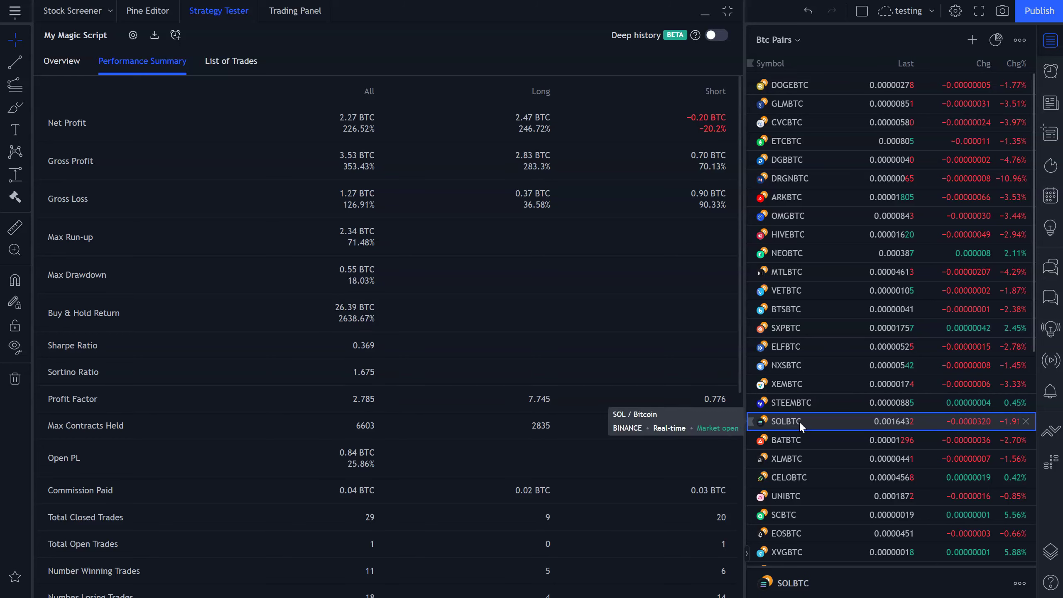
pyautogui.click(799, 440)
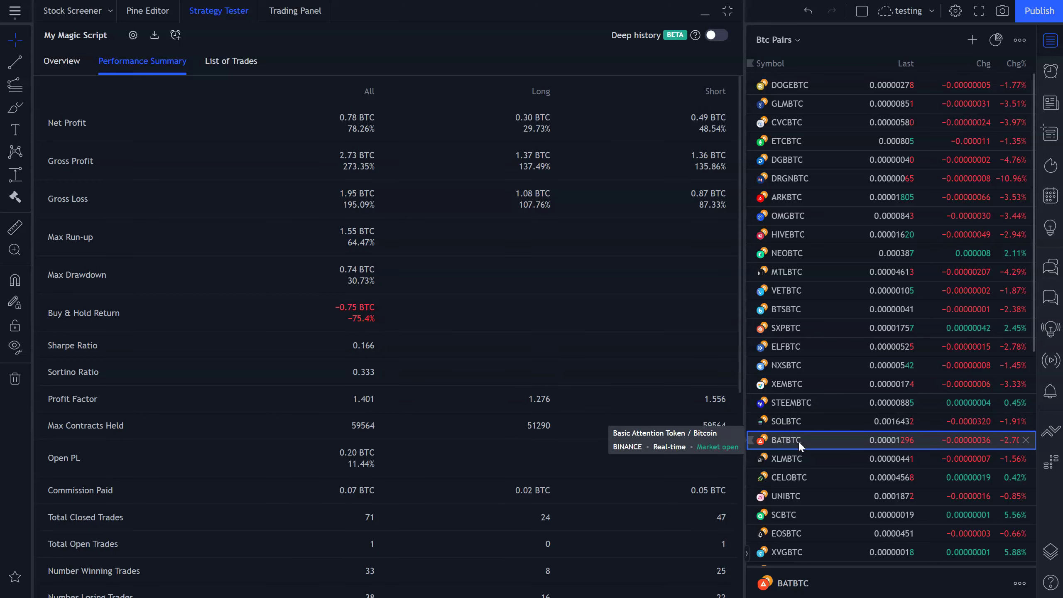
pyautogui.click(797, 457)
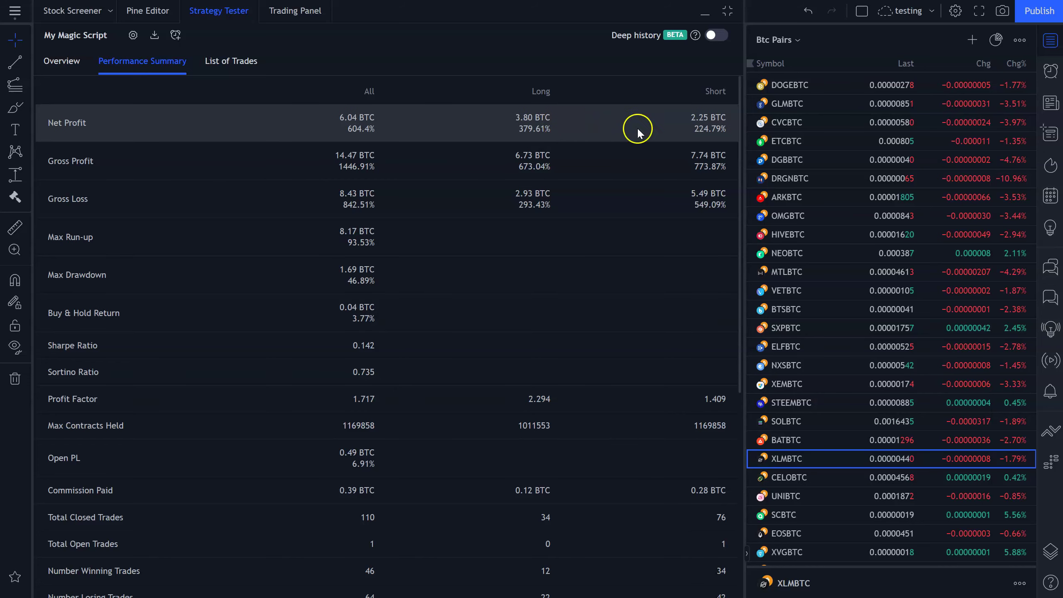
pyautogui.click(801, 477)
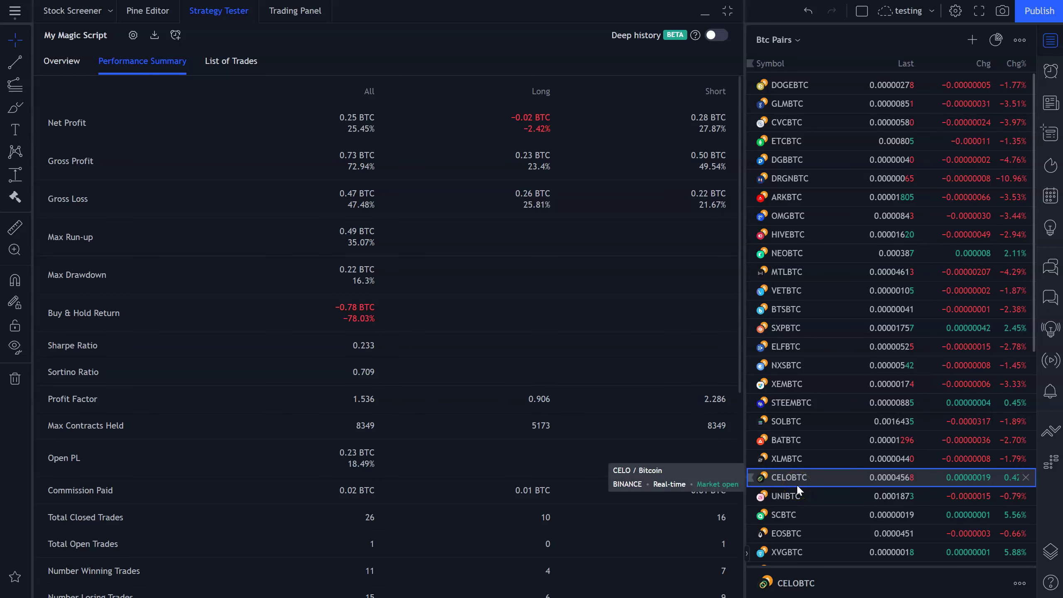
# - Review the strategy's performance summary for UNIBTC, SCBTC, EOSBTC, XVGBTC and MATICBTC
pyautogui.click(797, 496)
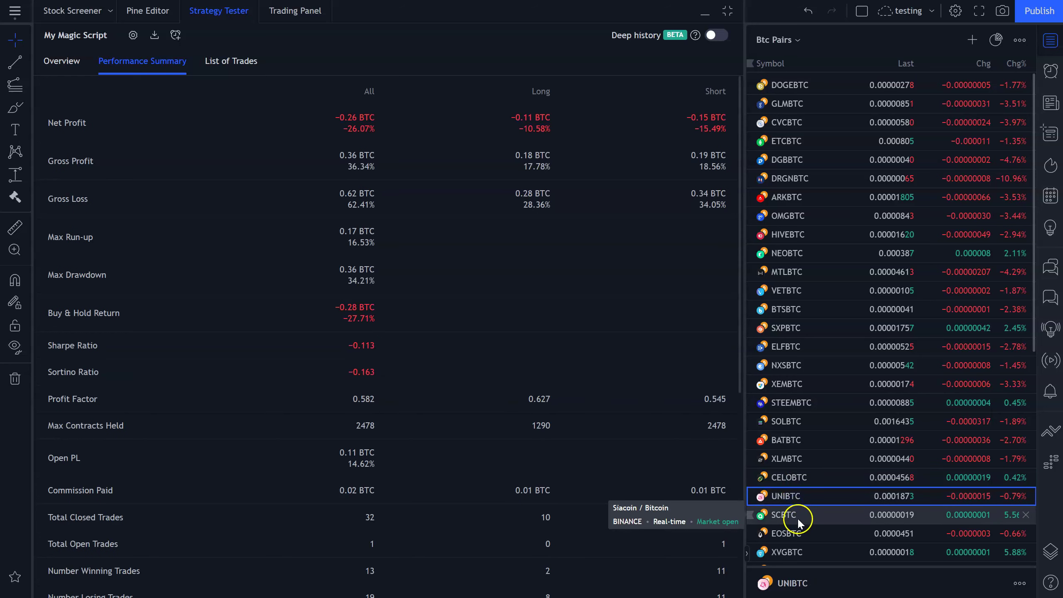
pyautogui.click(797, 517)
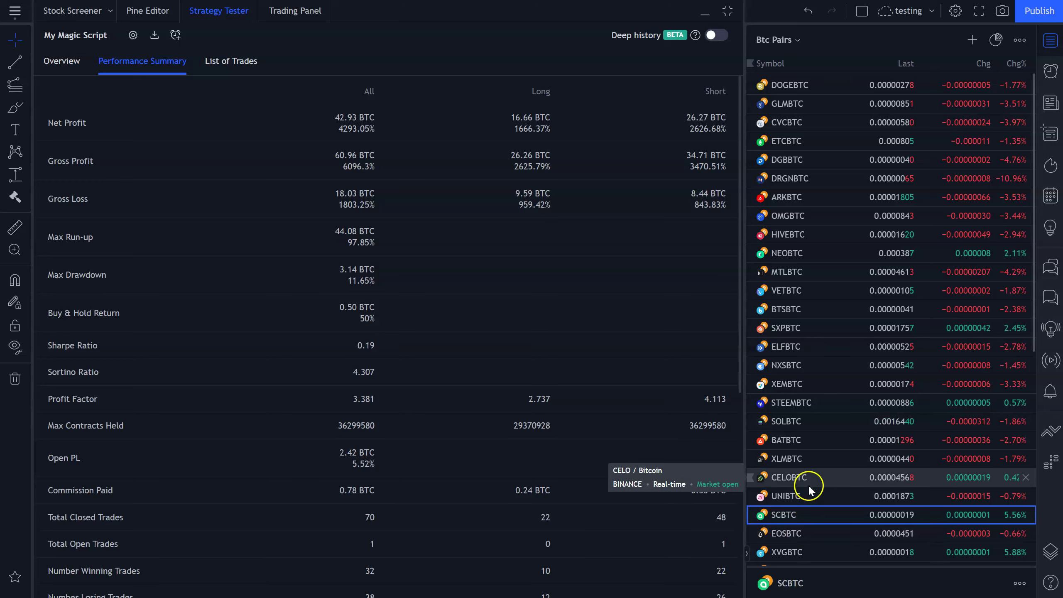
pyautogui.click(795, 534)
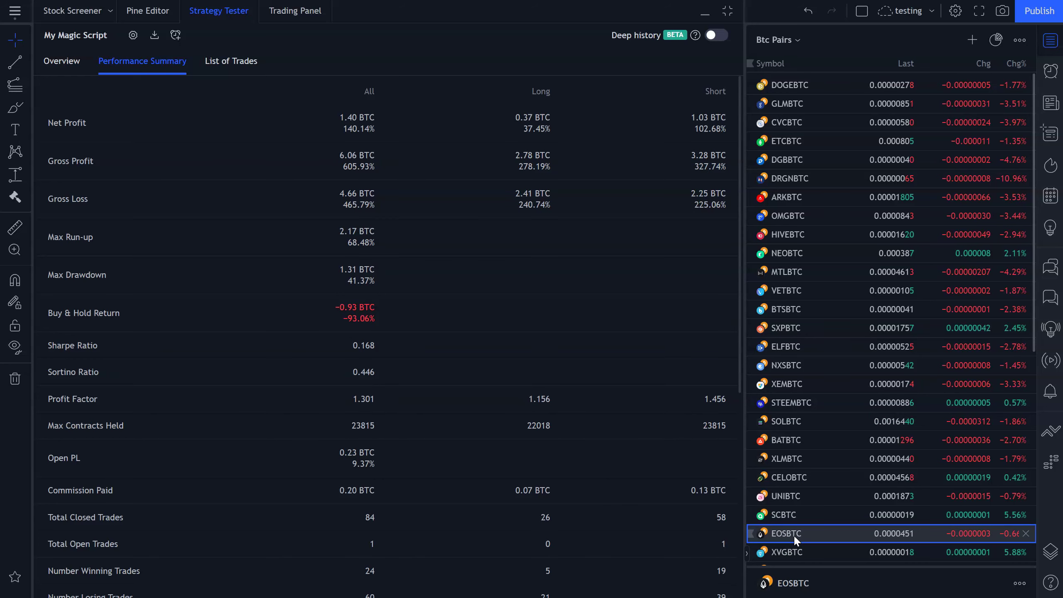
pyautogui.scroll(-3, 820, 482)
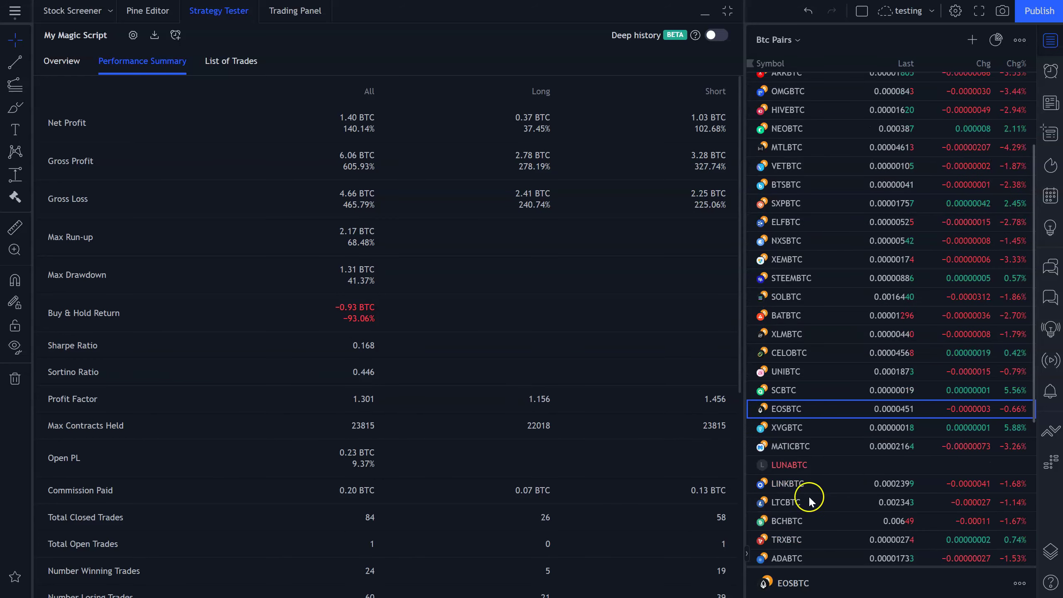
pyautogui.click(785, 428)
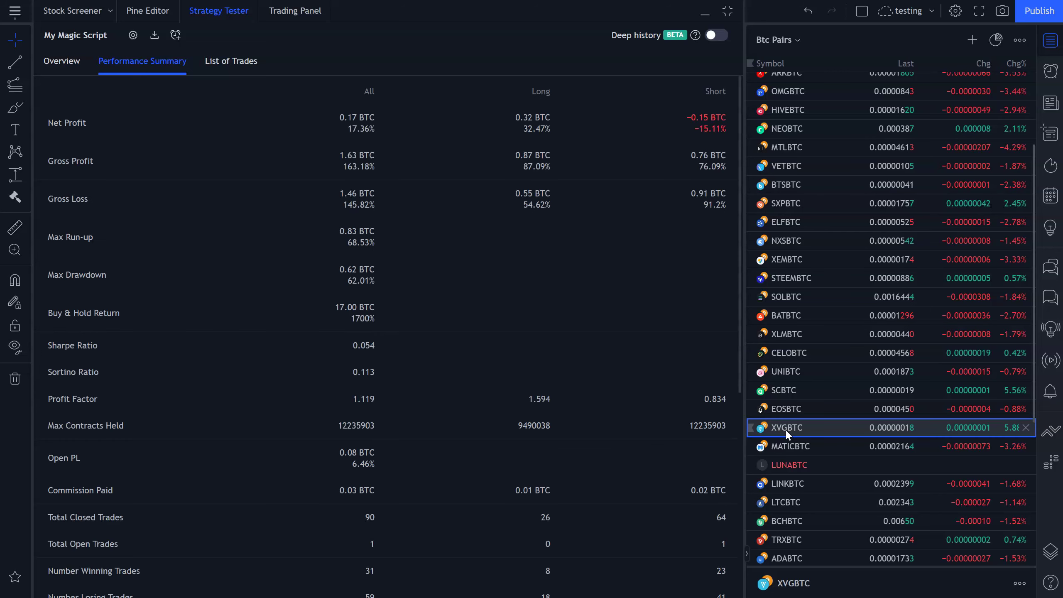
pyautogui.click(785, 445)
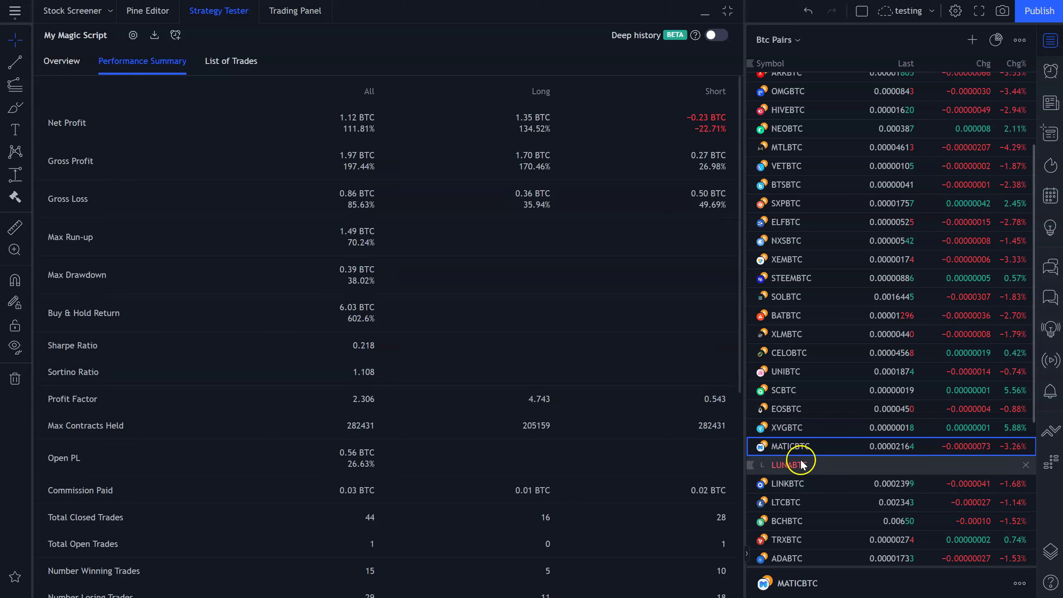
# - Remove LUNABTC from the Btc Pairs watchlist and load the performance summary for LINKBTC
pyautogui.click(790, 464)
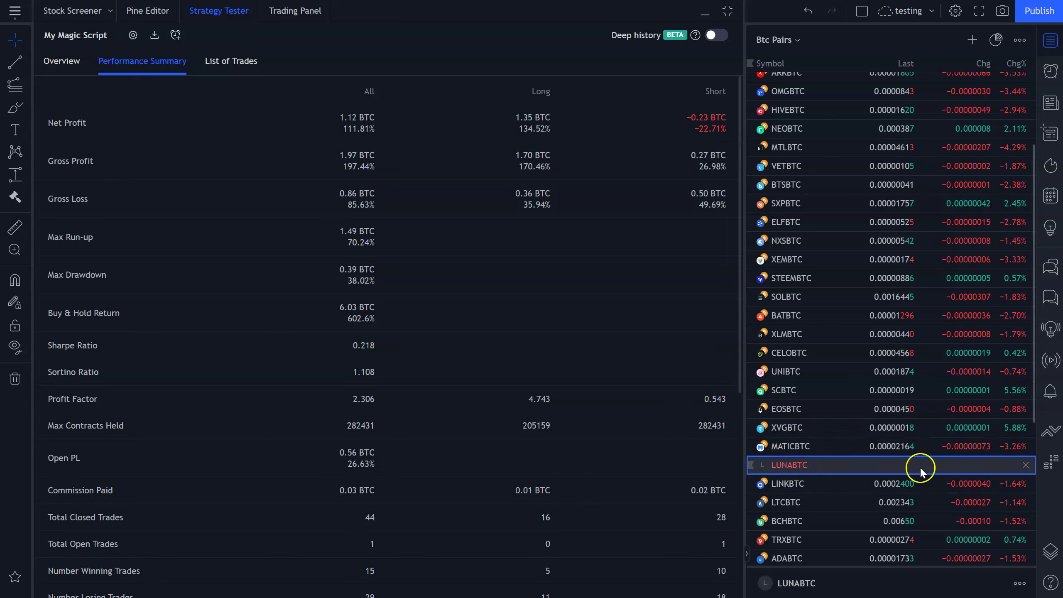
pyautogui.click(1023, 464)
pyautogui.click(791, 465)
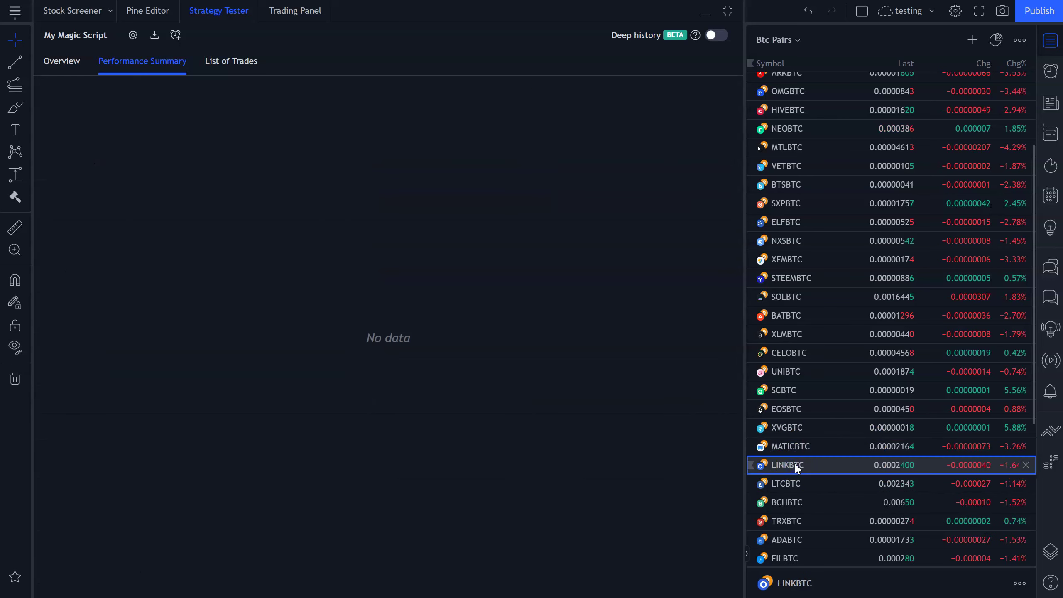
# - Review the strategy's performance summary for LTCBTC, BCHBTC, TRXBTC and ADABTC
pyautogui.click(790, 487)
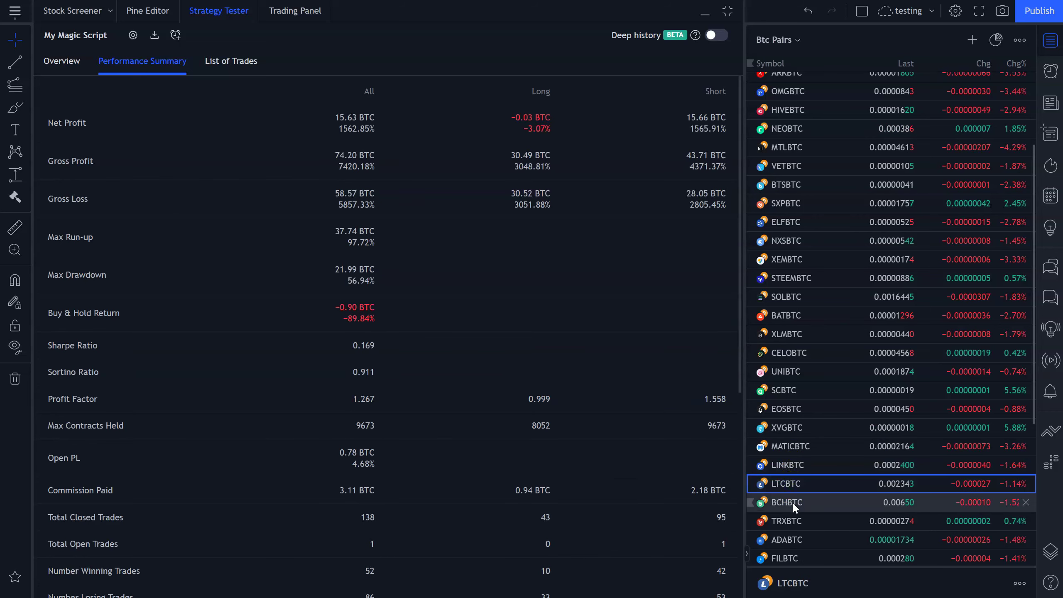
pyautogui.click(792, 502)
pyautogui.click(791, 484)
pyautogui.click(794, 503)
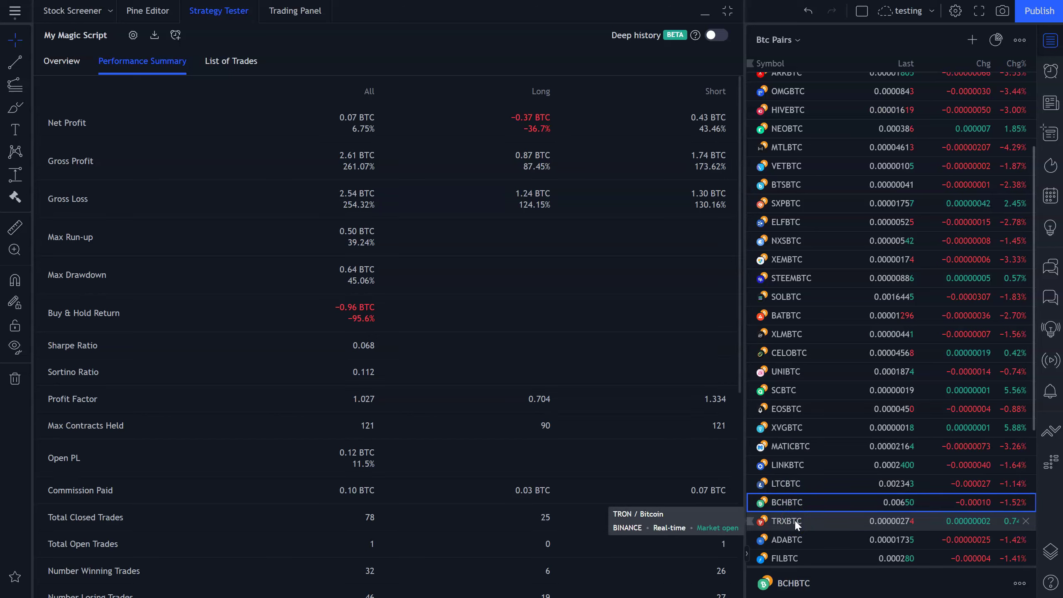
pyautogui.click(794, 521)
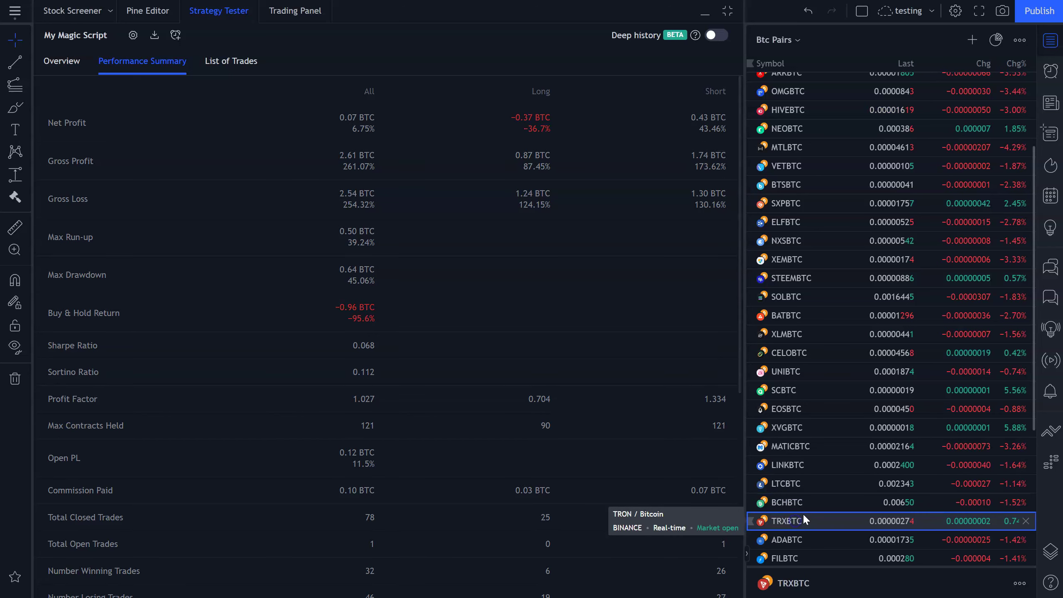
pyautogui.click(798, 539)
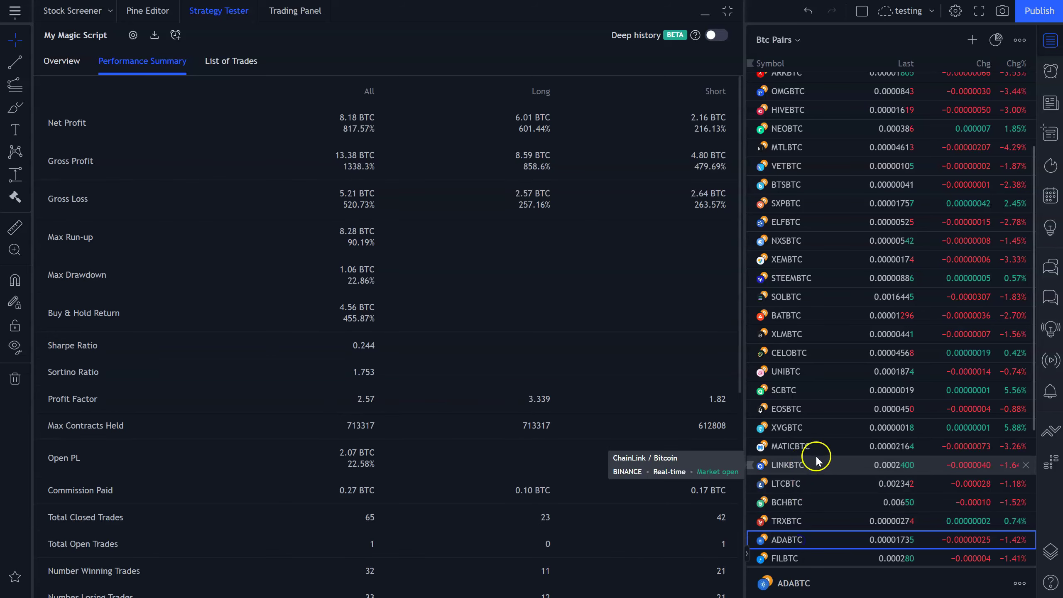
# - Review the strategy's performance summary for FILBTC, DOTBTC, THETABTC and PAYBTC
pyautogui.scroll(-3, 816, 444)
pyautogui.click(807, 438)
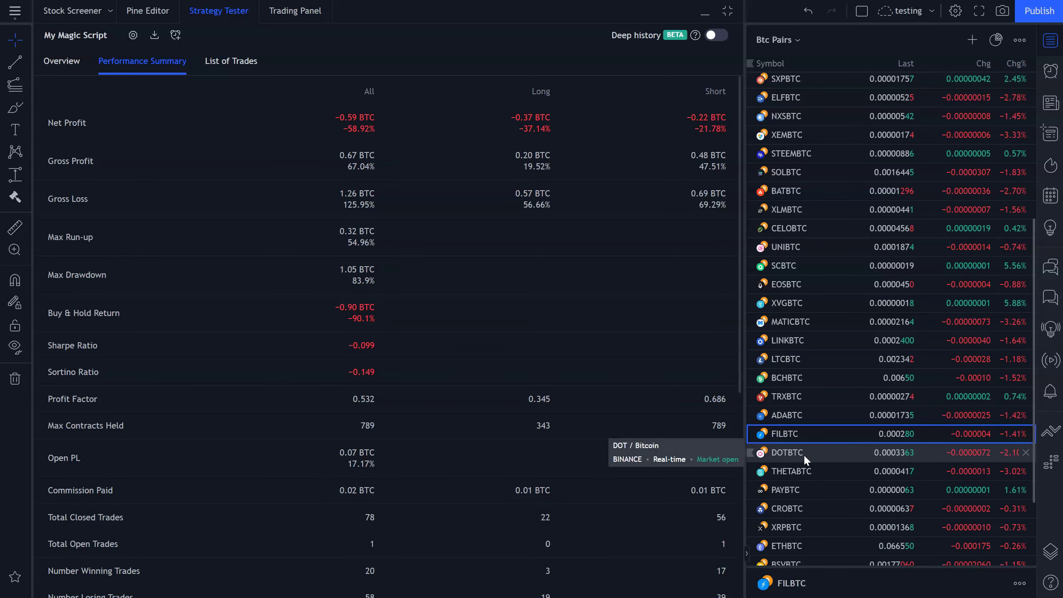
pyautogui.click(799, 435)
pyautogui.click(801, 453)
pyautogui.click(799, 477)
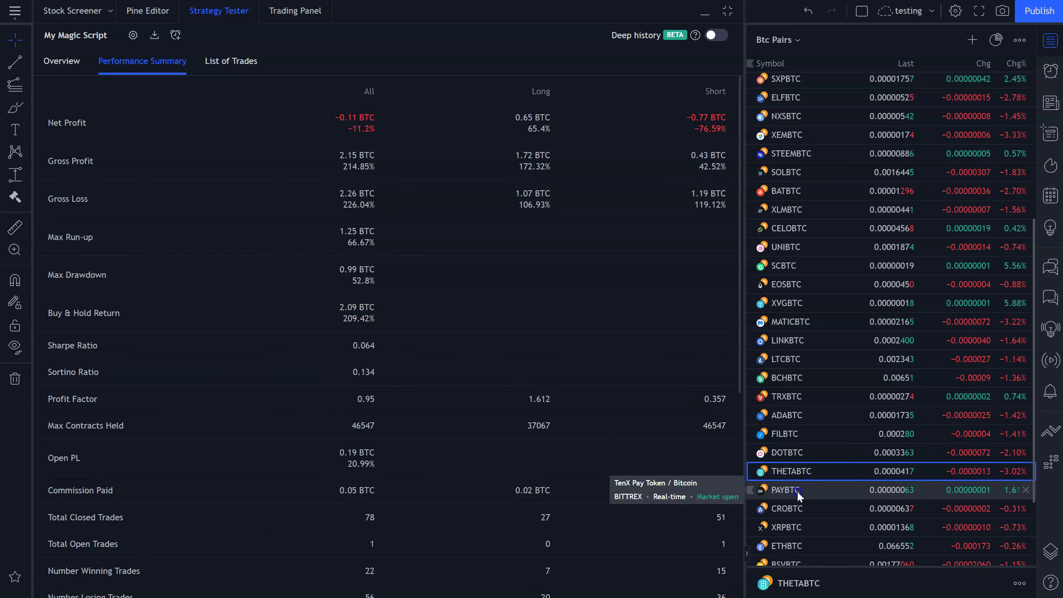
pyautogui.click(797, 490)
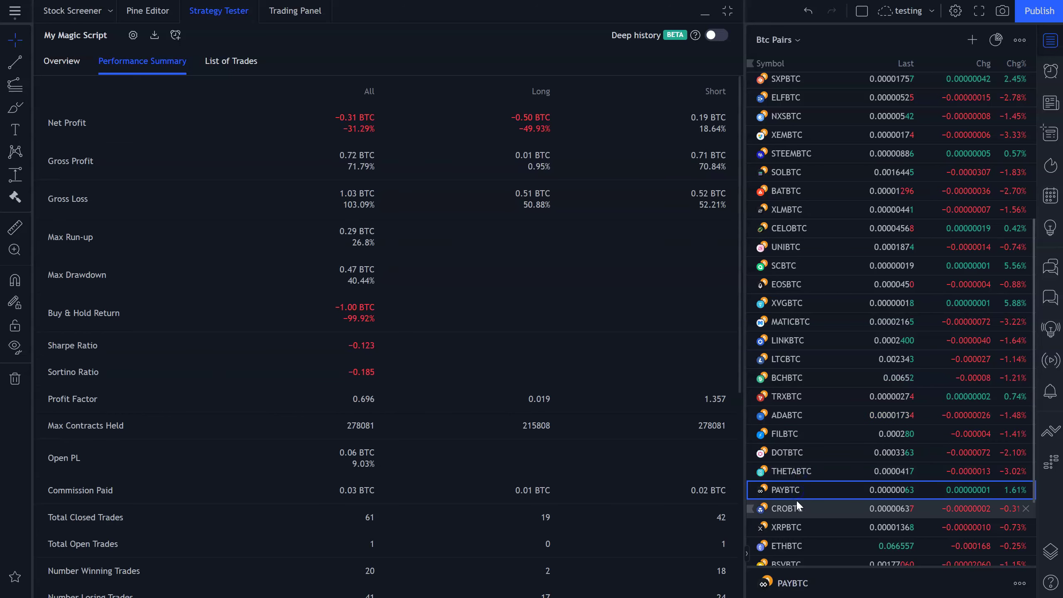
# - Review the strategy's performance summary for CROBTC, XRPBTC and ETHBTC
pyautogui.click(796, 513)
pyautogui.click(796, 514)
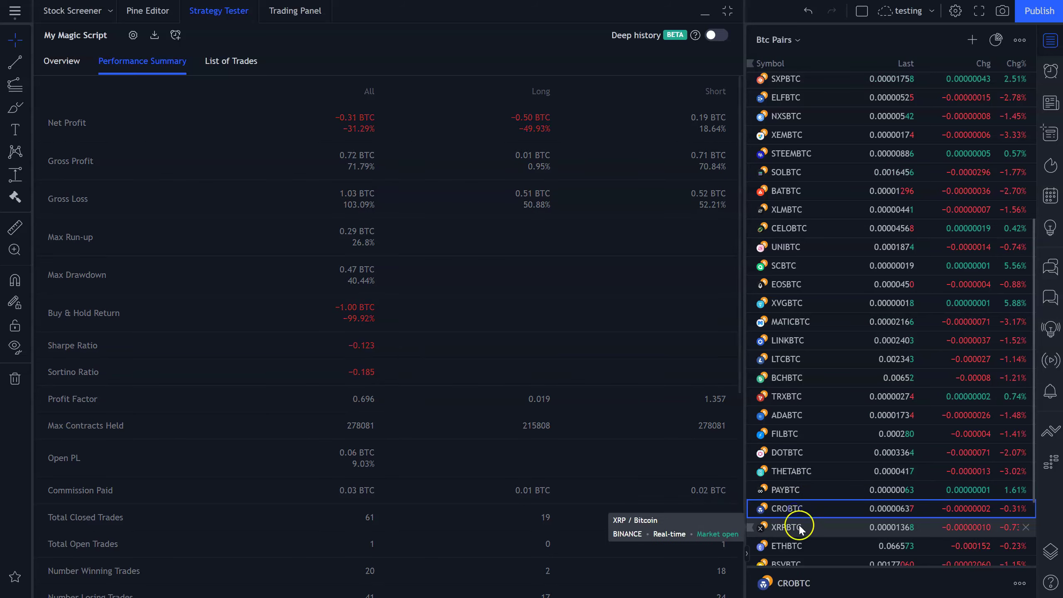
pyautogui.click(794, 528)
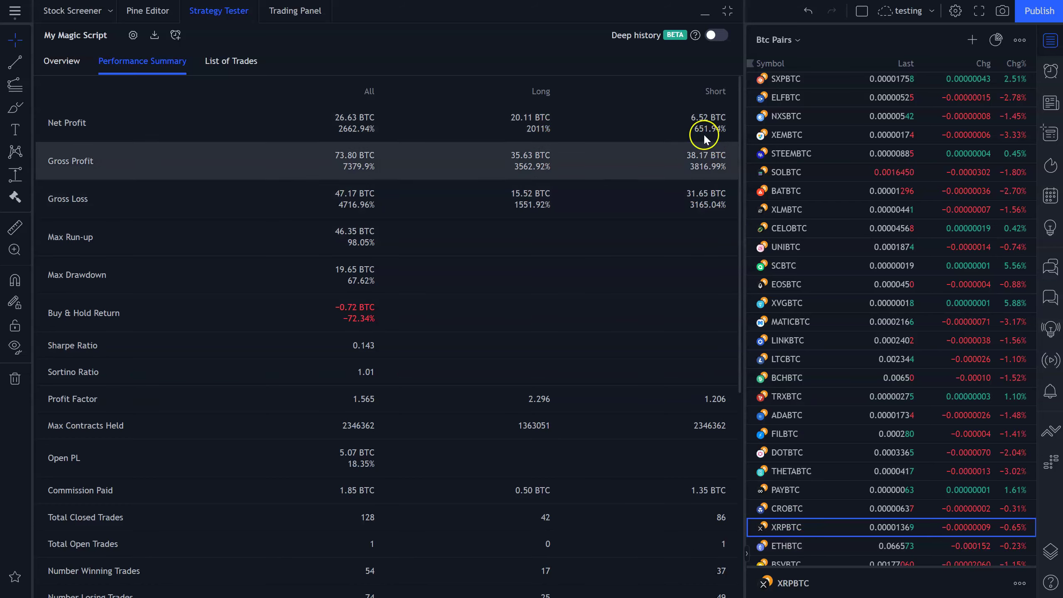
pyautogui.scroll(-3, 837, 429)
pyautogui.click(810, 445)
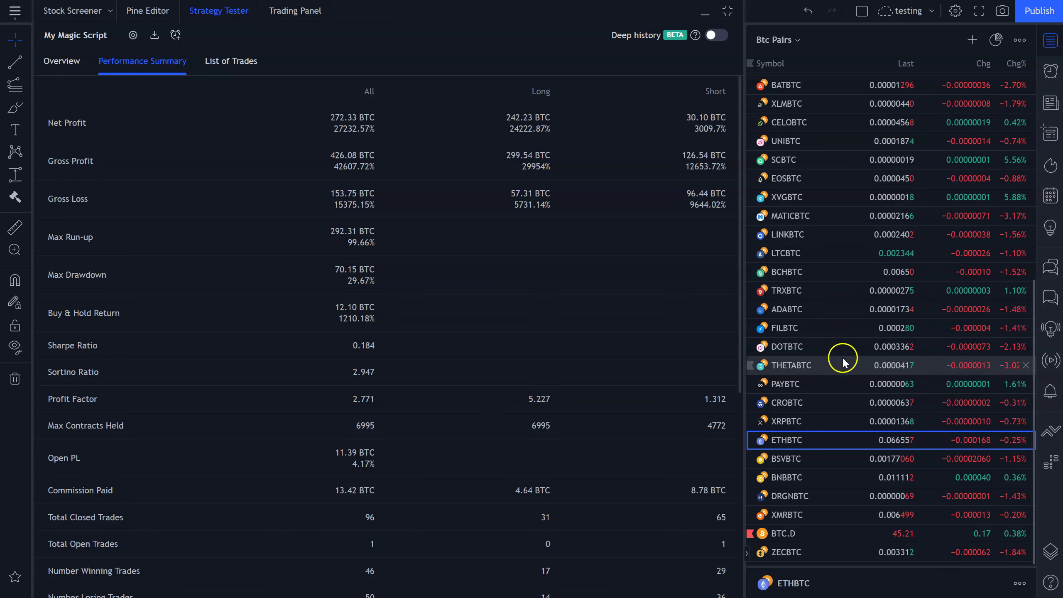
# - Review the strategy's performance summary for BSVBTC, BNBBTC, DRGNBTC, XMRBTC and ZECBTC
pyautogui.click(806, 459)
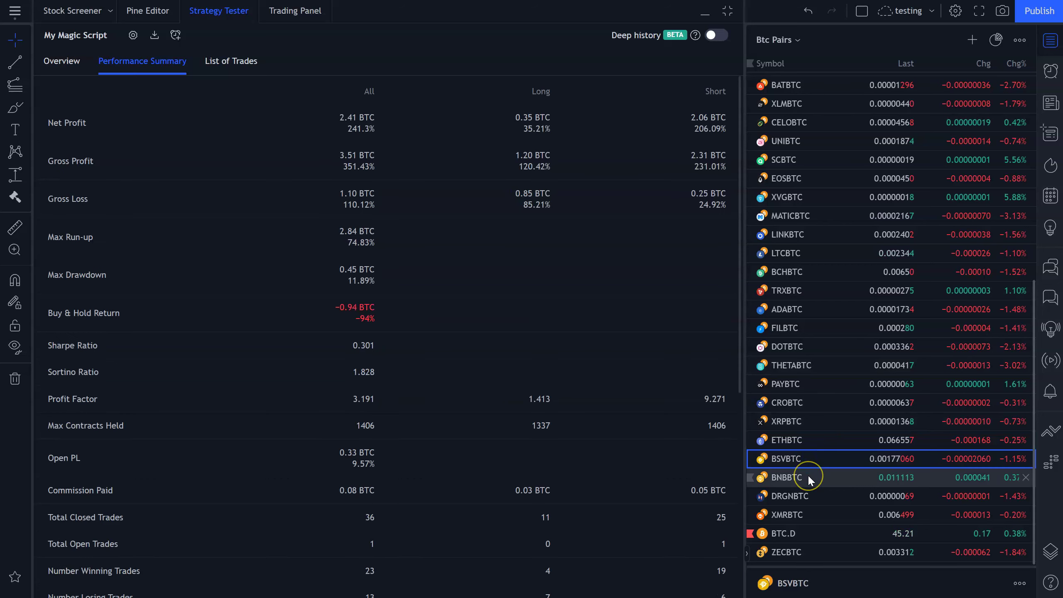
pyautogui.click(808, 477)
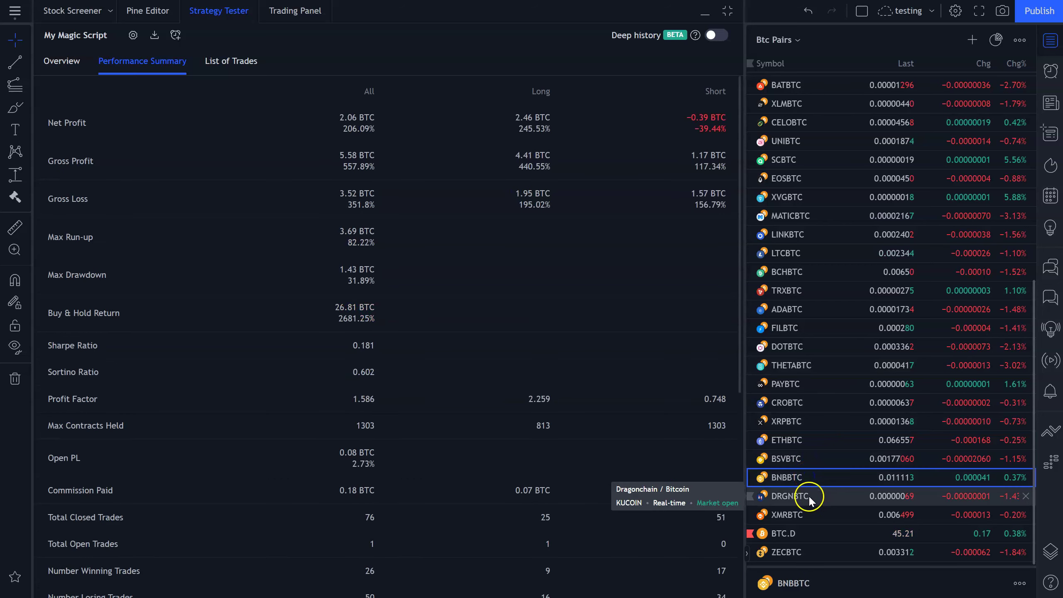
pyautogui.click(809, 500)
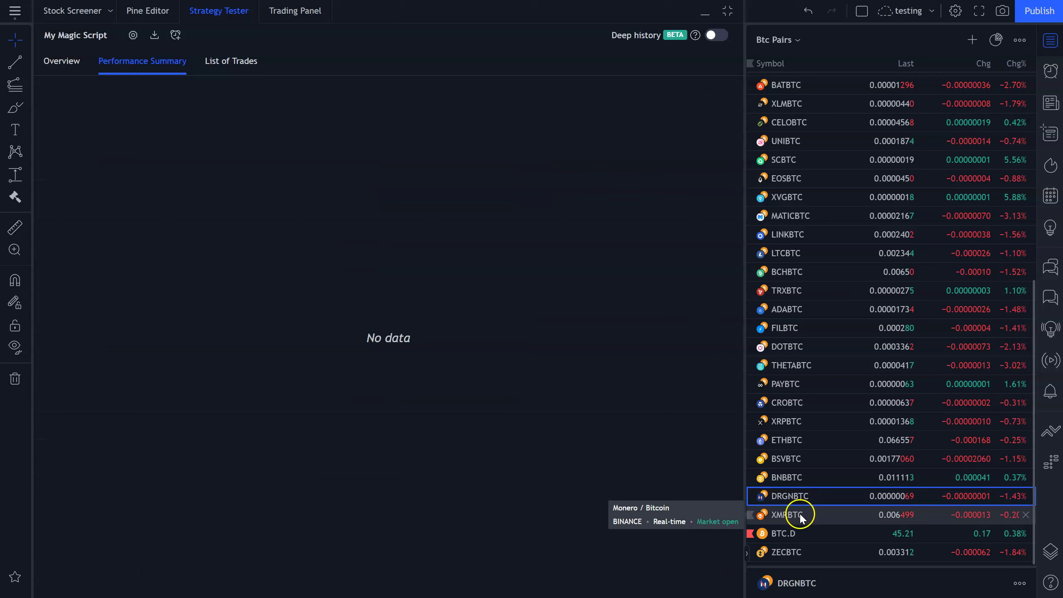
pyautogui.click(799, 518)
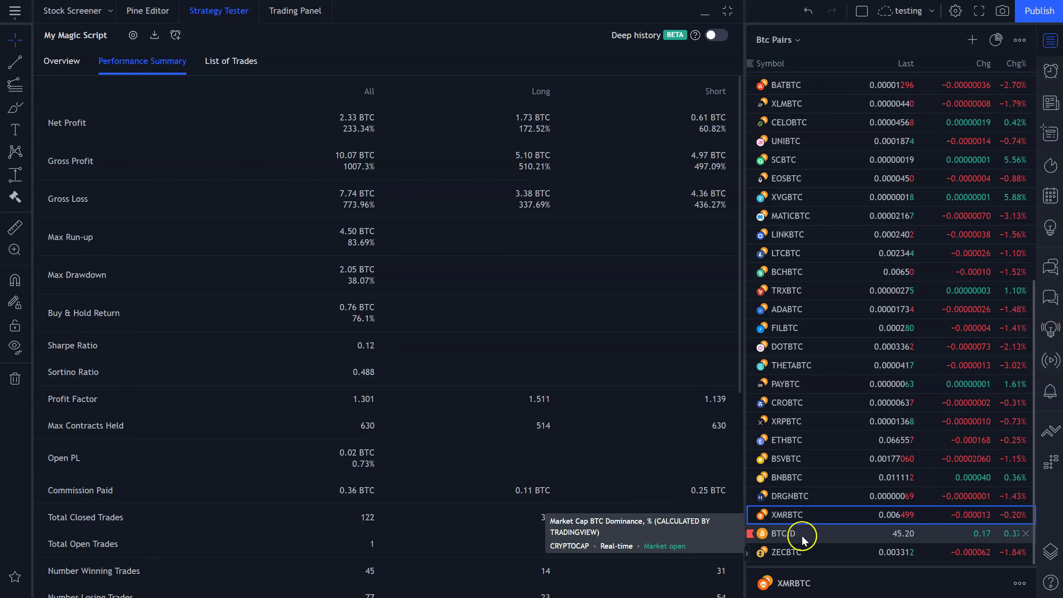
pyautogui.click(804, 552)
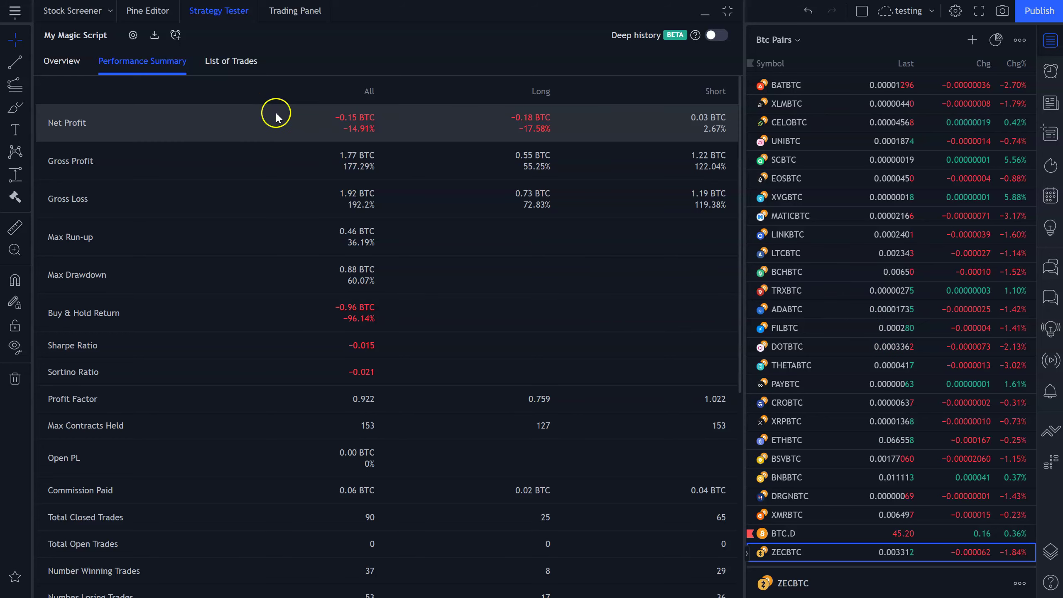
# - Open the My Magic Script strategy's properties to check its capital, order size and commission settings
pyautogui.click(133, 35)
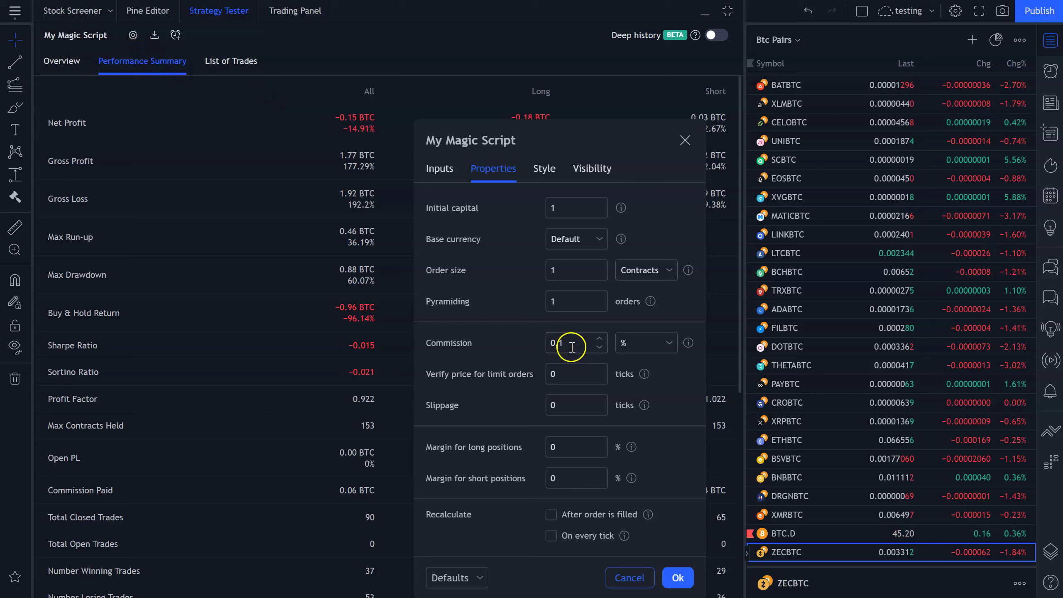